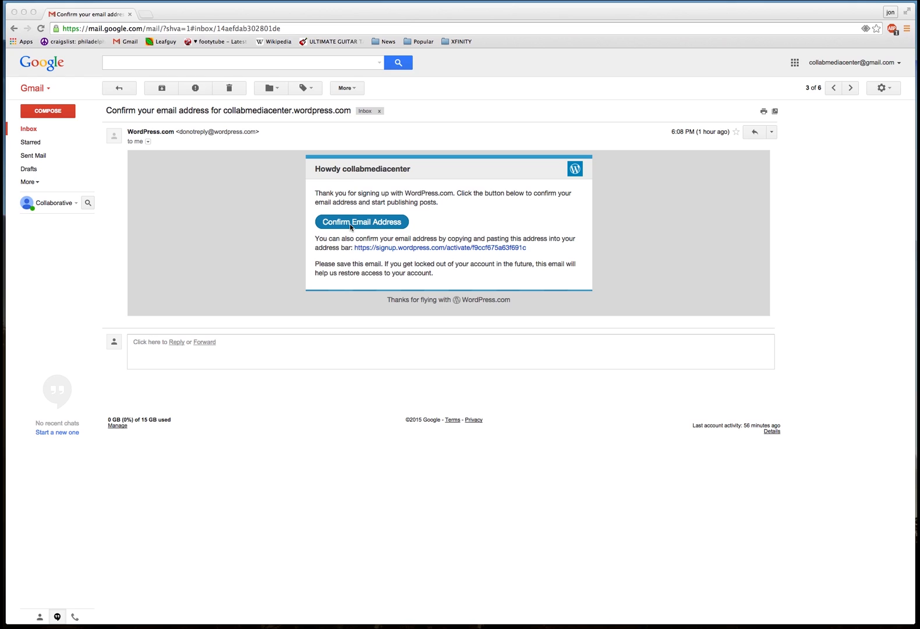
Step: Confirm the WordPress.com account's email address and start a new blog post on the Helpful Video Tutorials site
click(351, 223)
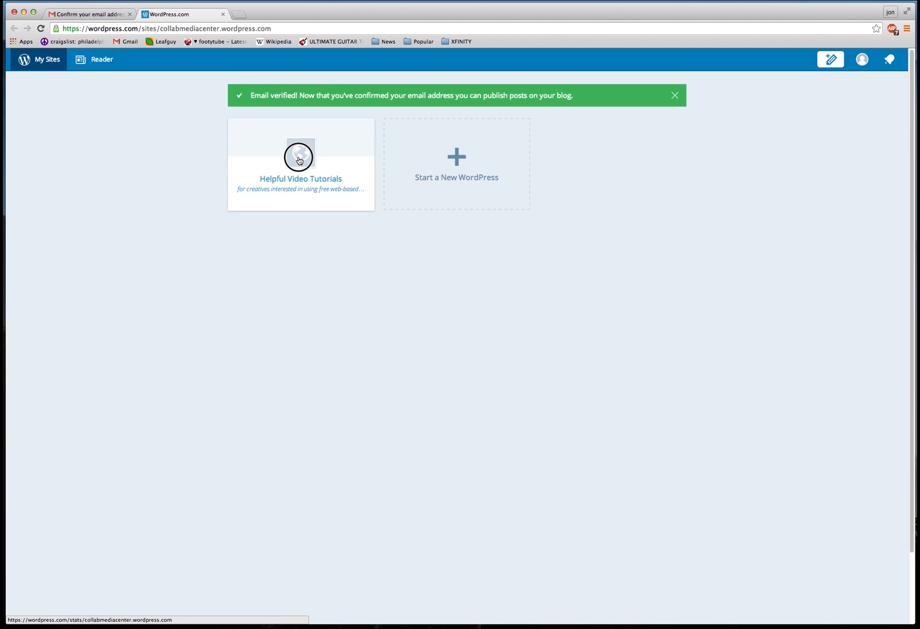
click(299, 161)
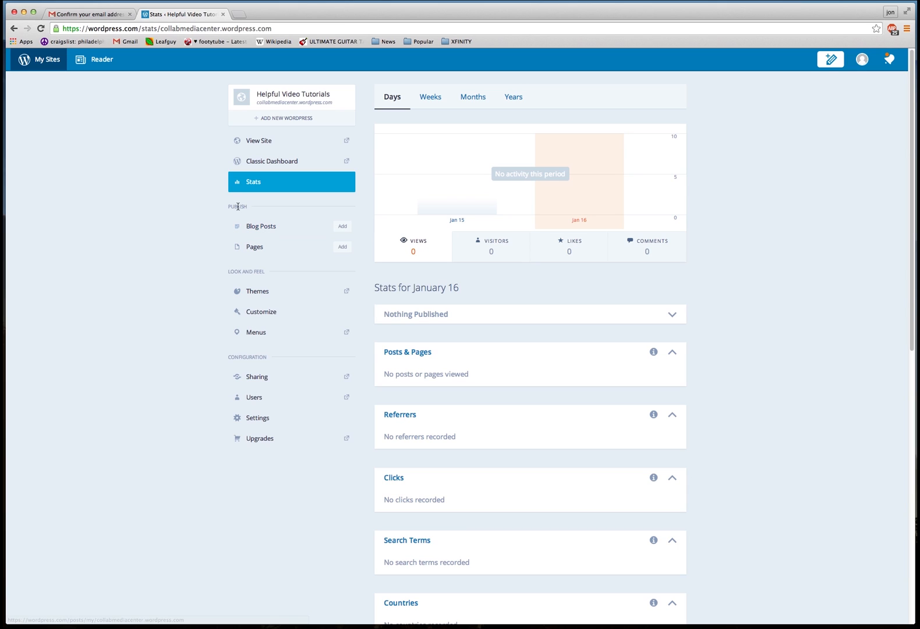
click(344, 227)
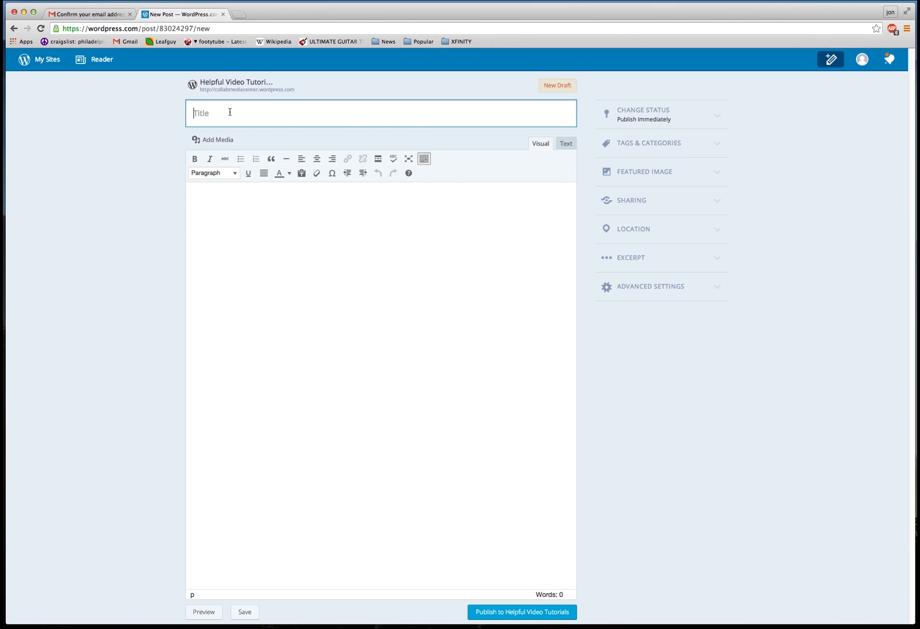
Step: Title the post "How to Get Started with Wordpress" and enter "A video tutorial to help creatives set up websites and blogs using wordpress' free service."
text(How to Get Started with Wordpress)
key(Tab)
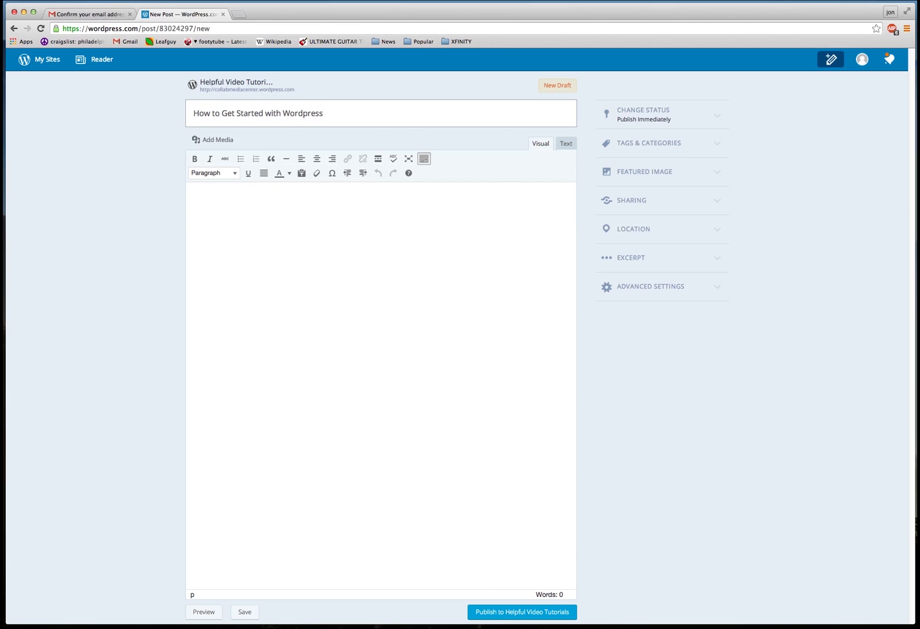
text(A v)
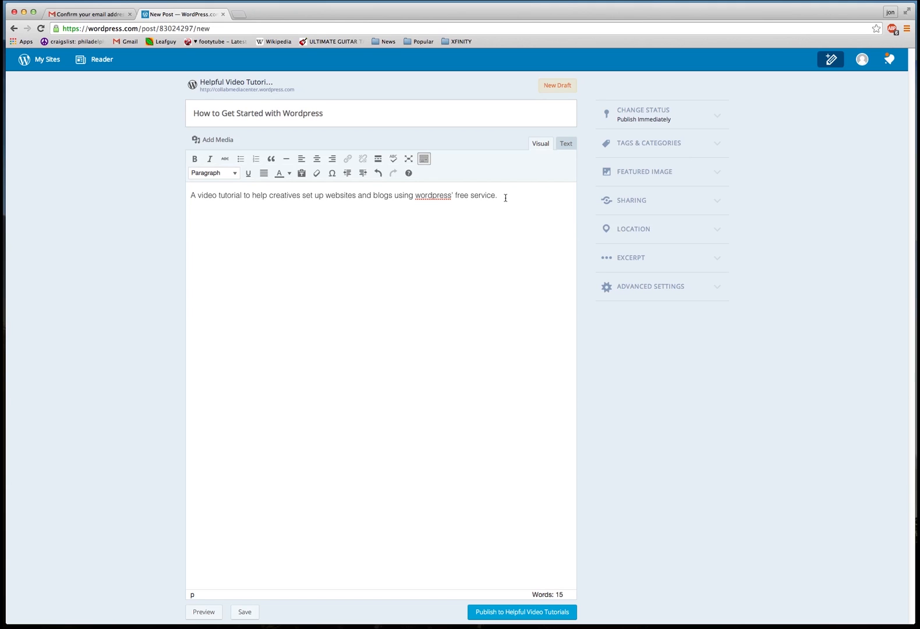
key(Return)
key(Return)
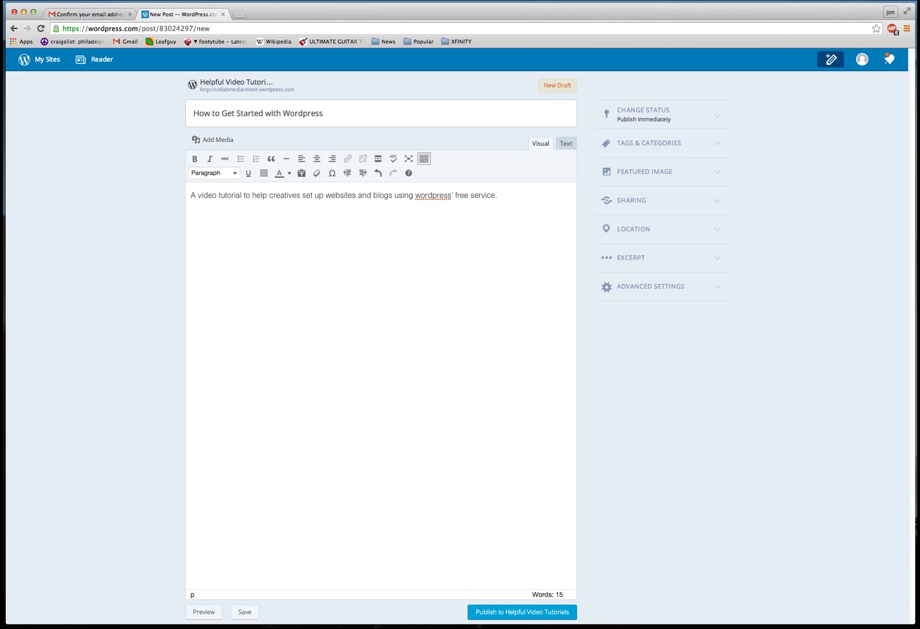
click(214, 143)
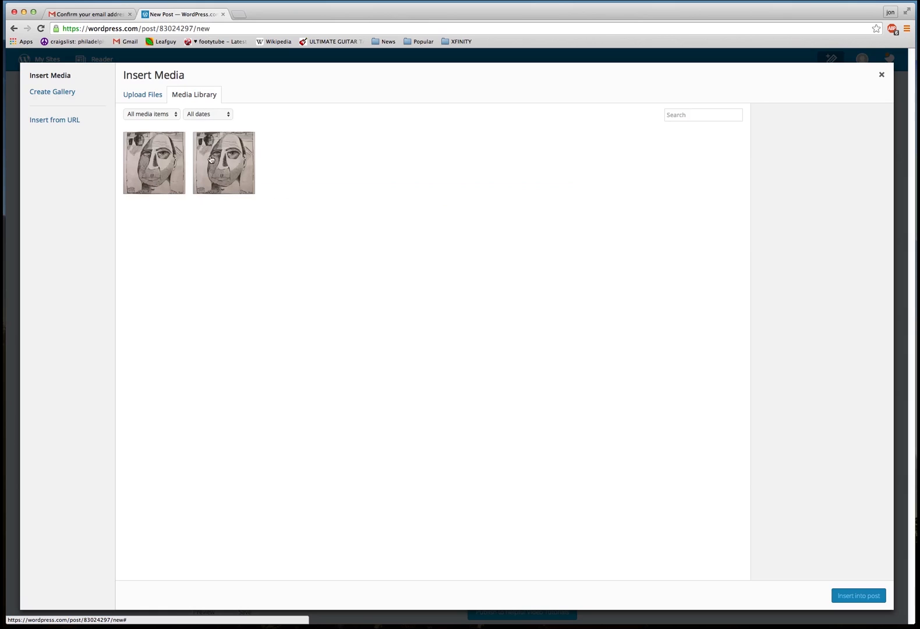
click(59, 125)
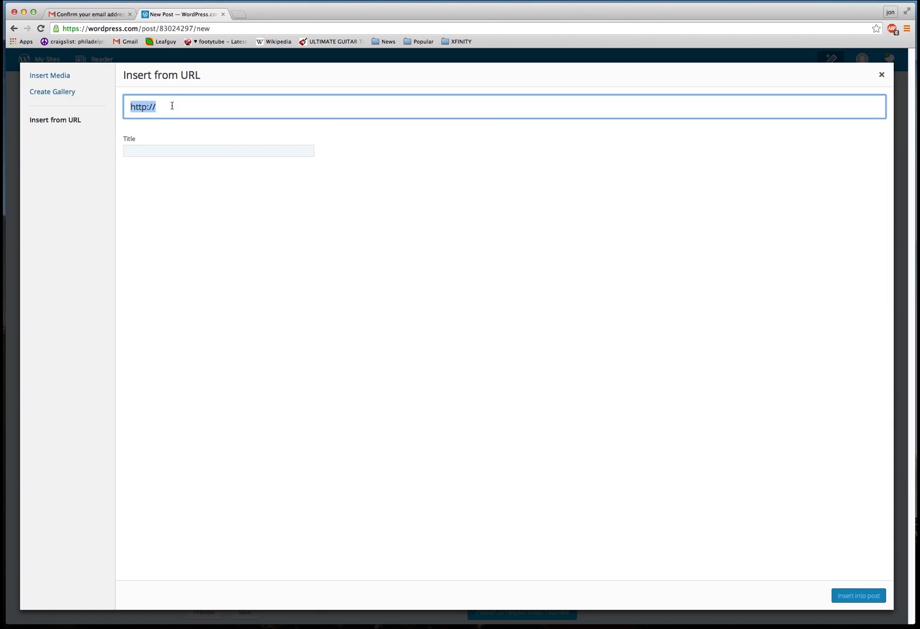
text(https://www.youtube.com/watch?v=MUAYDoI48h8)
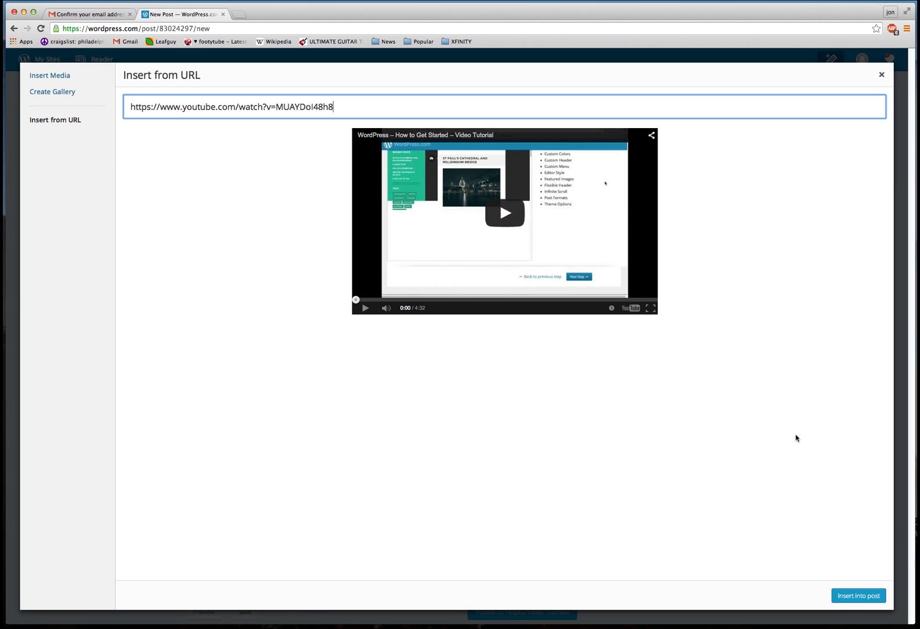
click(874, 600)
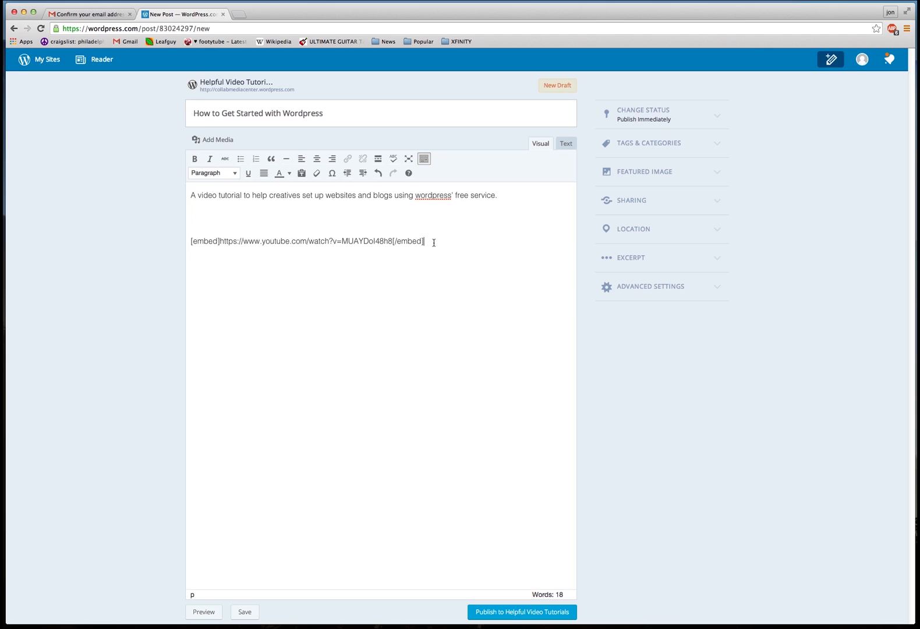
Step: Preview the draft post with its embedded video and return to the post editor
click(204, 613)
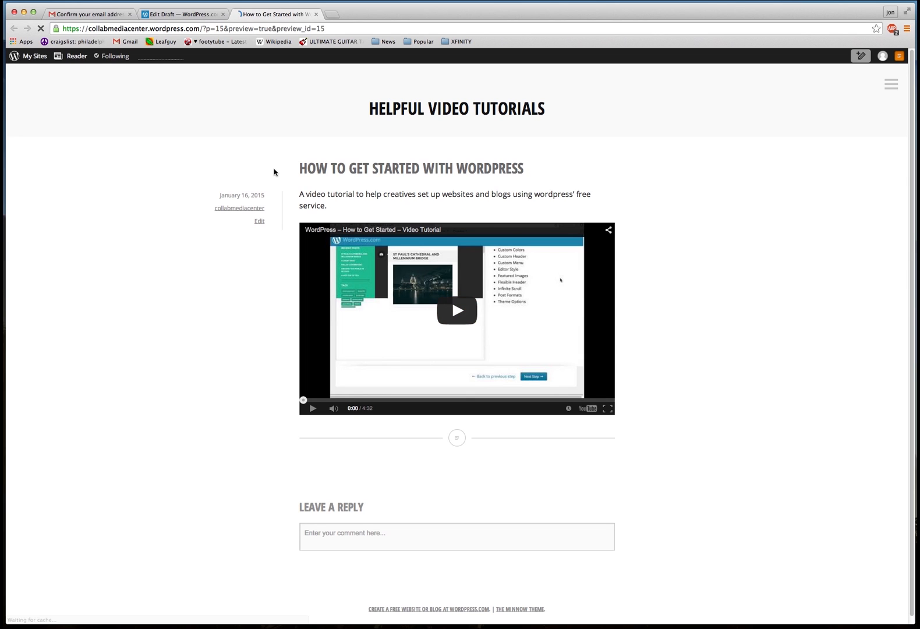
click(315, 14)
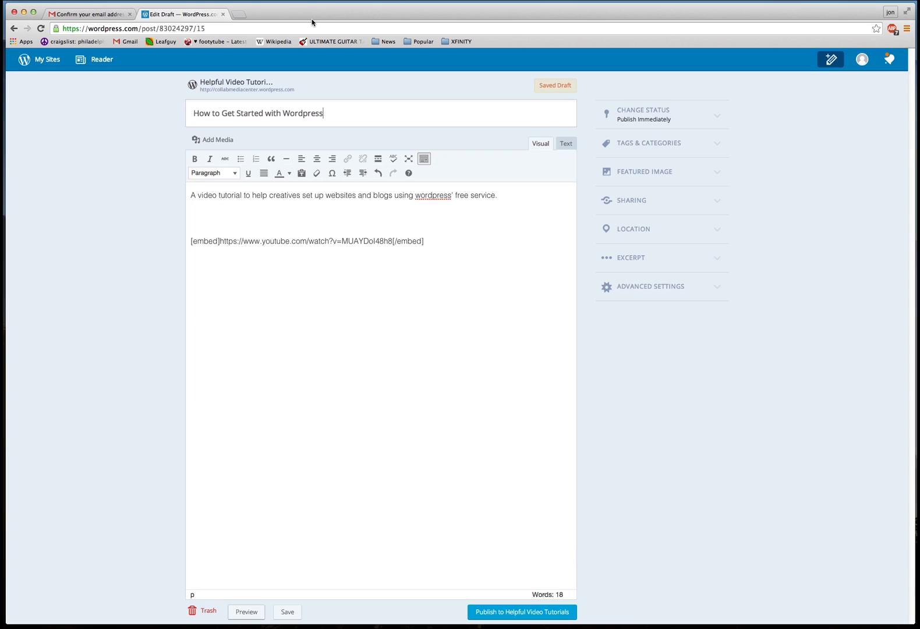
click(432, 247)
Step: Toggle the second row of formatting tools off and on, and review the post's publishing status options
click(425, 161)
click(425, 159)
click(715, 115)
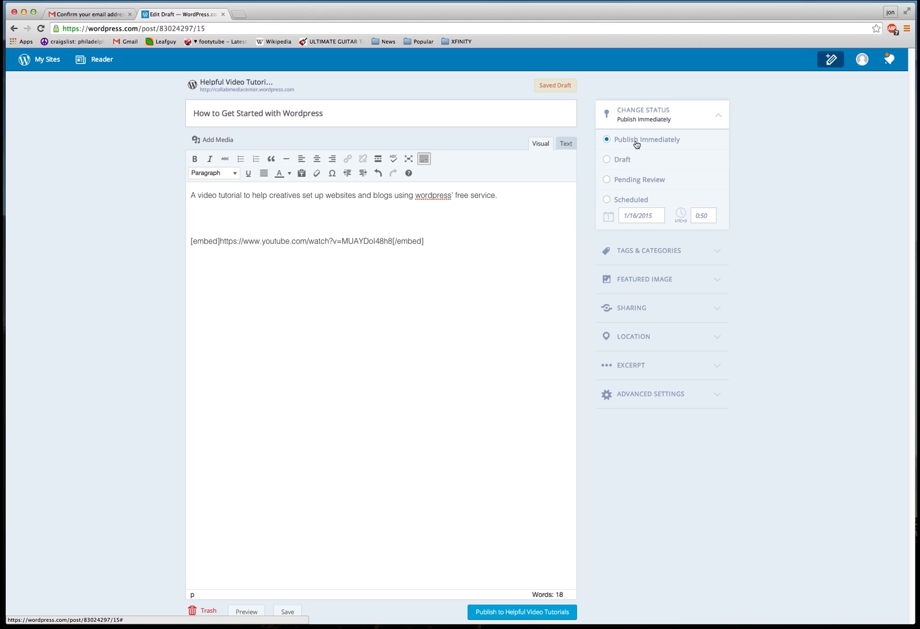
click(715, 118)
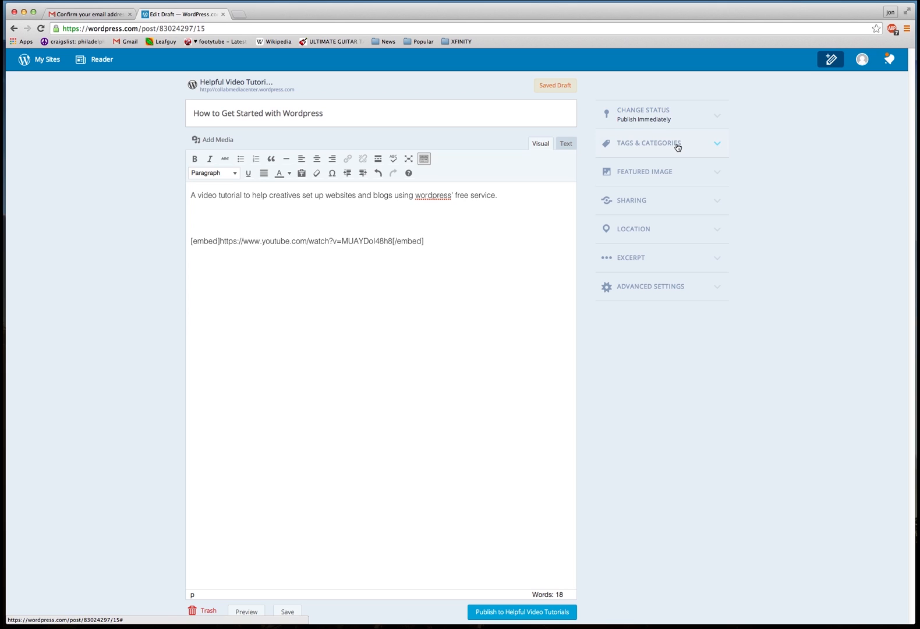
Step: Add the tags Wordpress, Beginner, Tutorial, Video, Media and CMC to the post
click(706, 150)
click(677, 201)
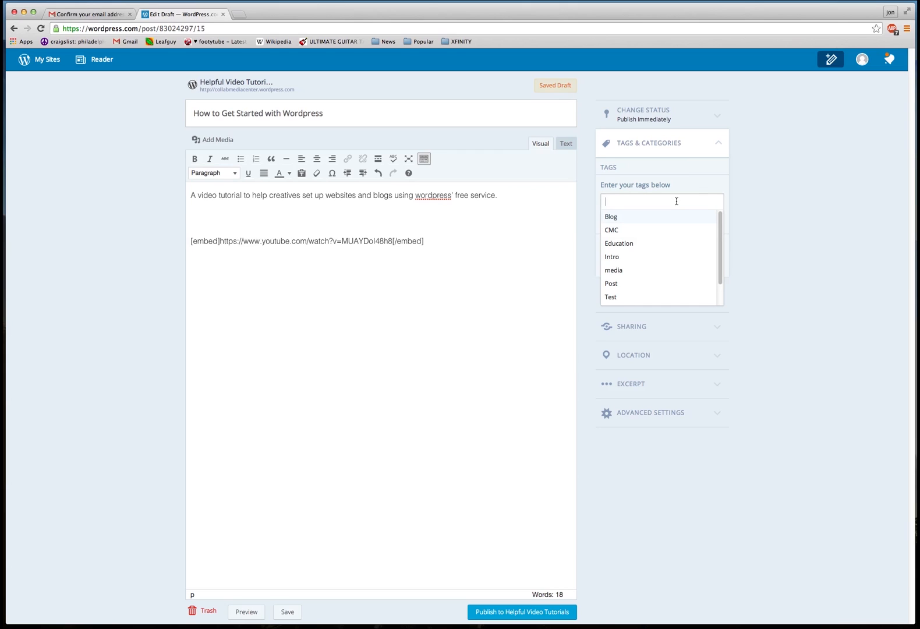
text(Wordpress)
key(Return)
text(Beginner)
key(Return)
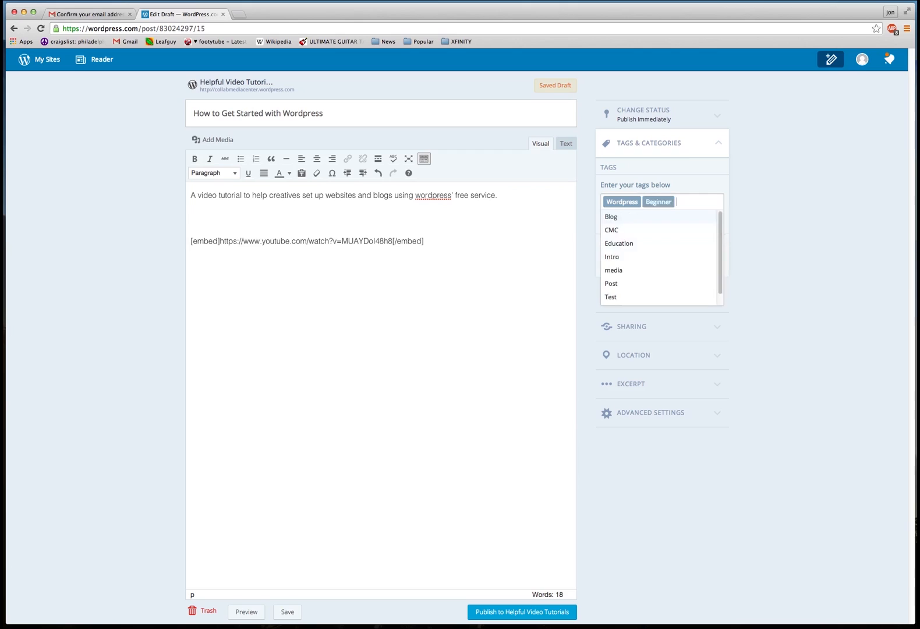
text(Tutorial)
key(Return)
text(Video)
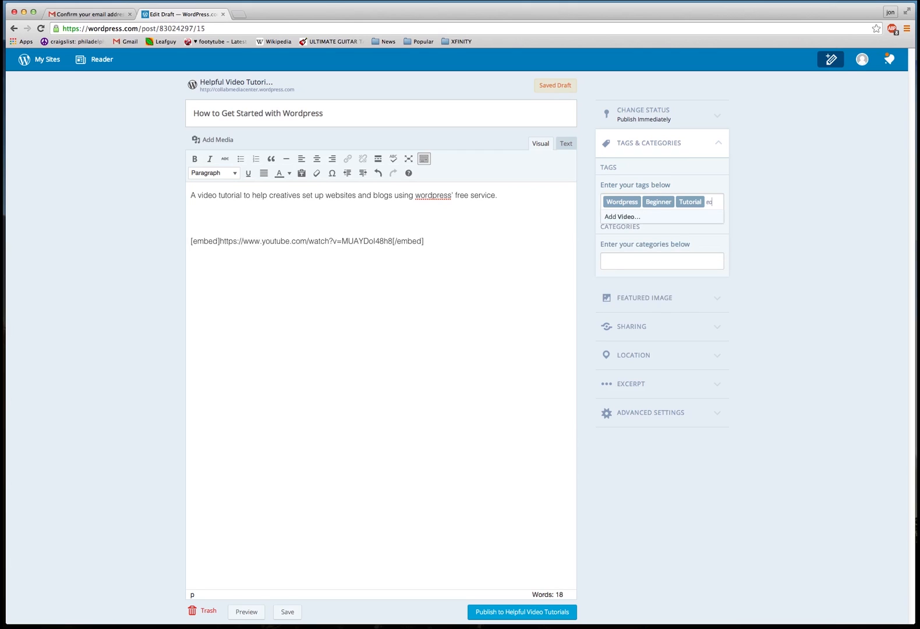
key(Return)
text(Media)
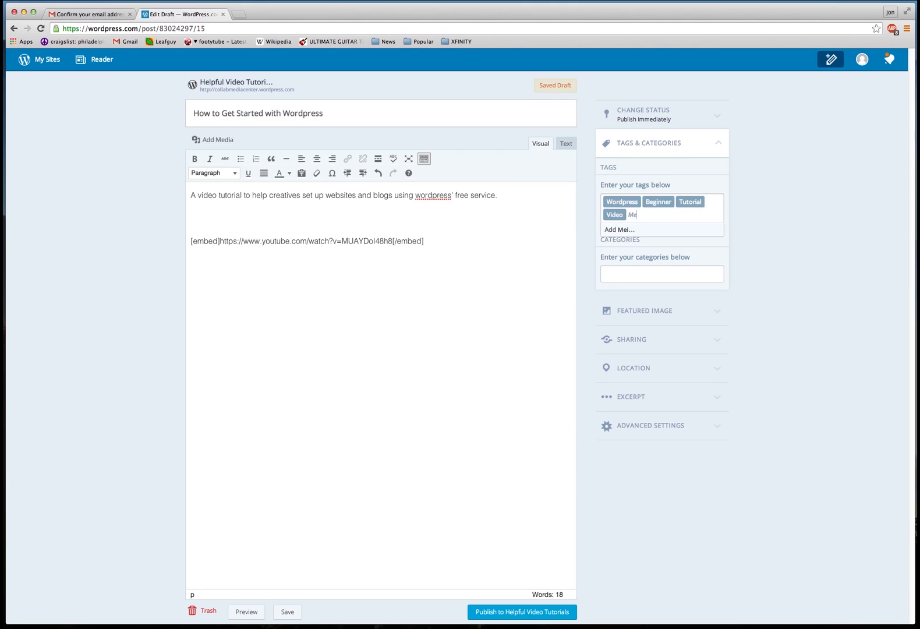
key(Return)
text(CMC)
key(Return)
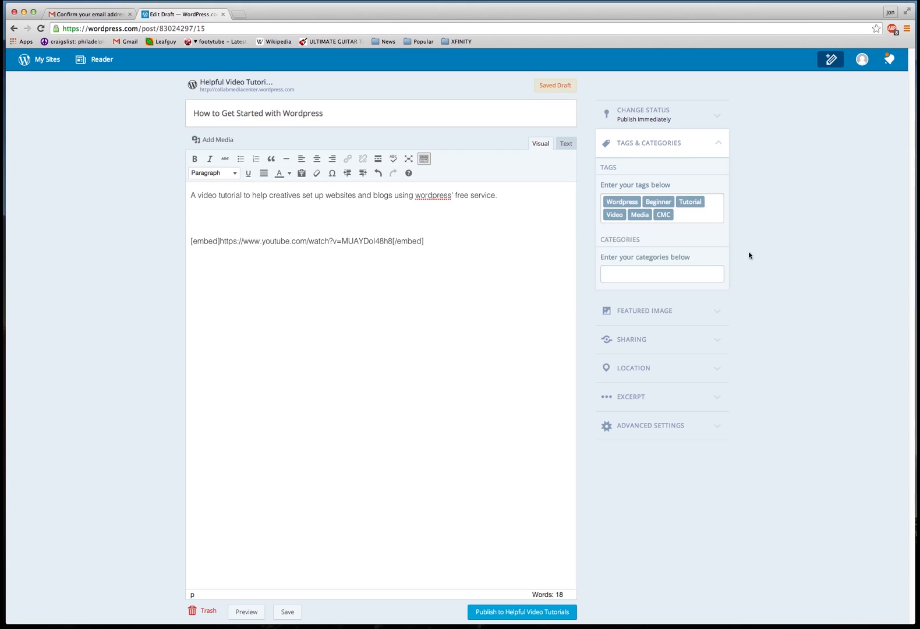
Step: Assign the post to the Video Tutorials category and collapse the tag and category settings
key(Tab)
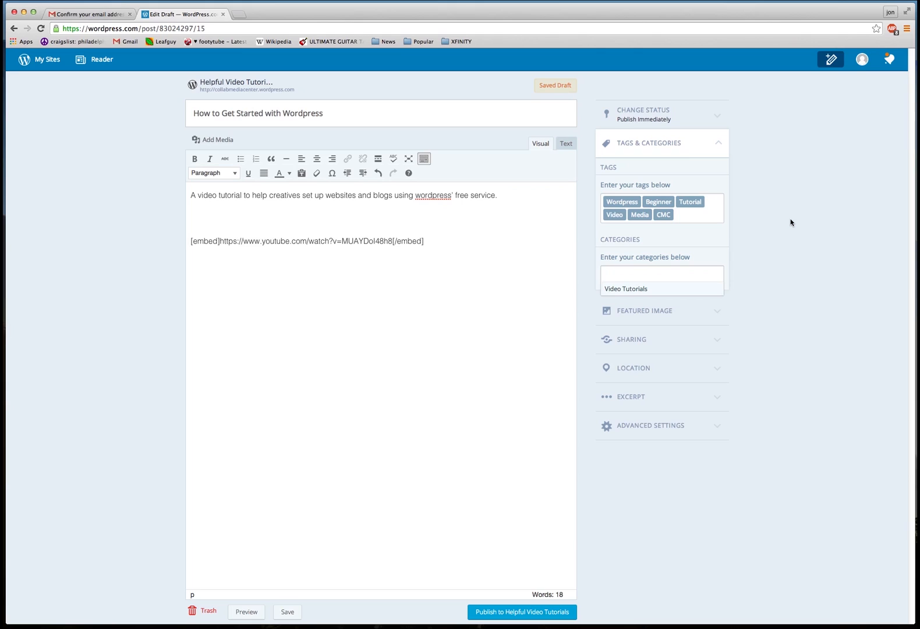
text(Video TUt)
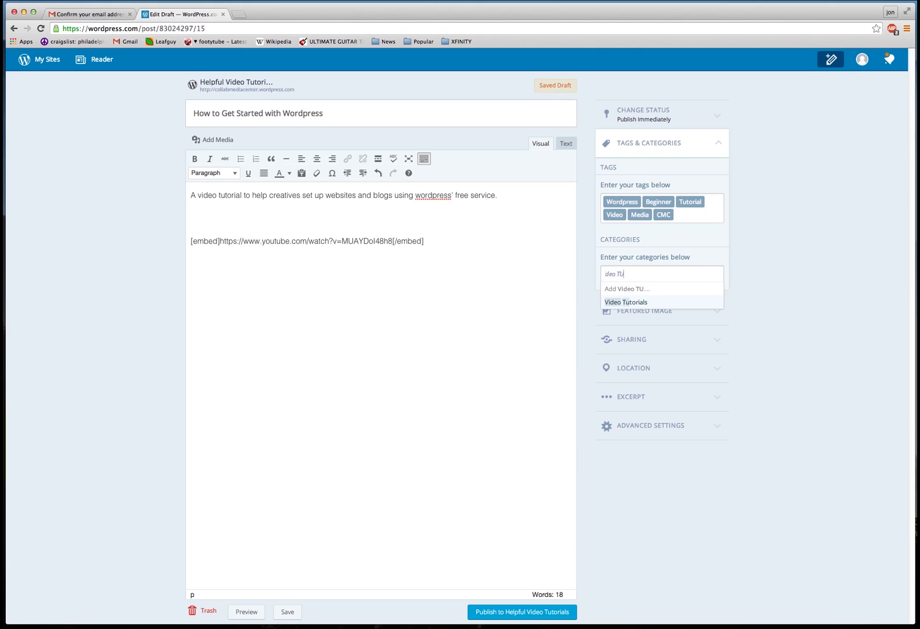
key(BackSpace)
text(utorials)
key(Return)
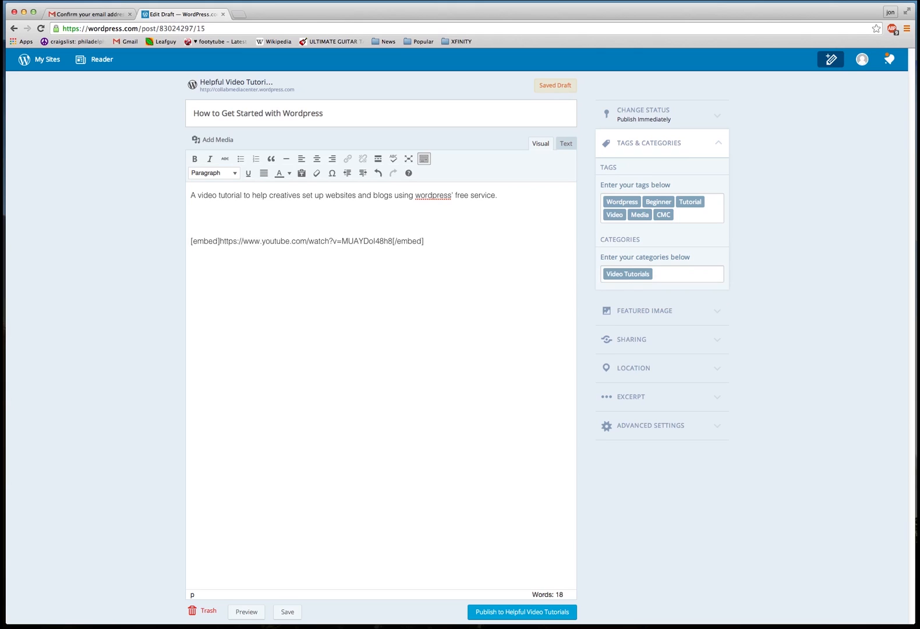
click(722, 147)
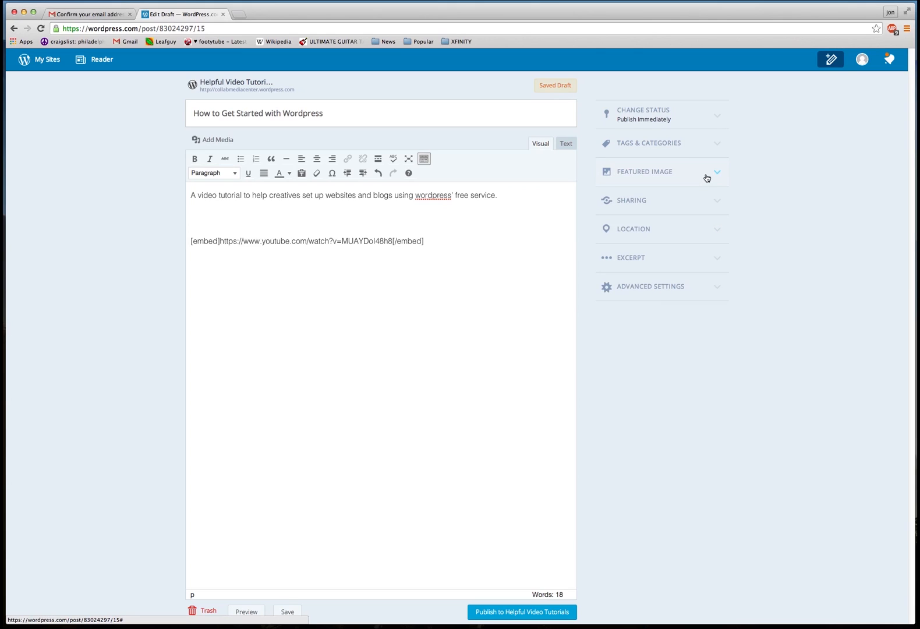
Step: Review the post's sharing, excerpt and advanced settings, including the author, without changing them
click(717, 202)
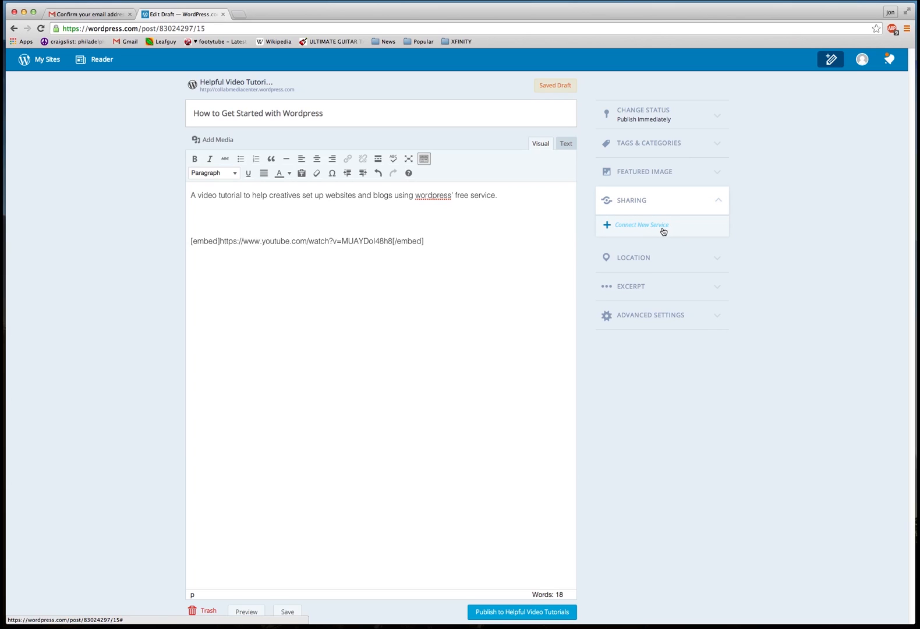
click(722, 202)
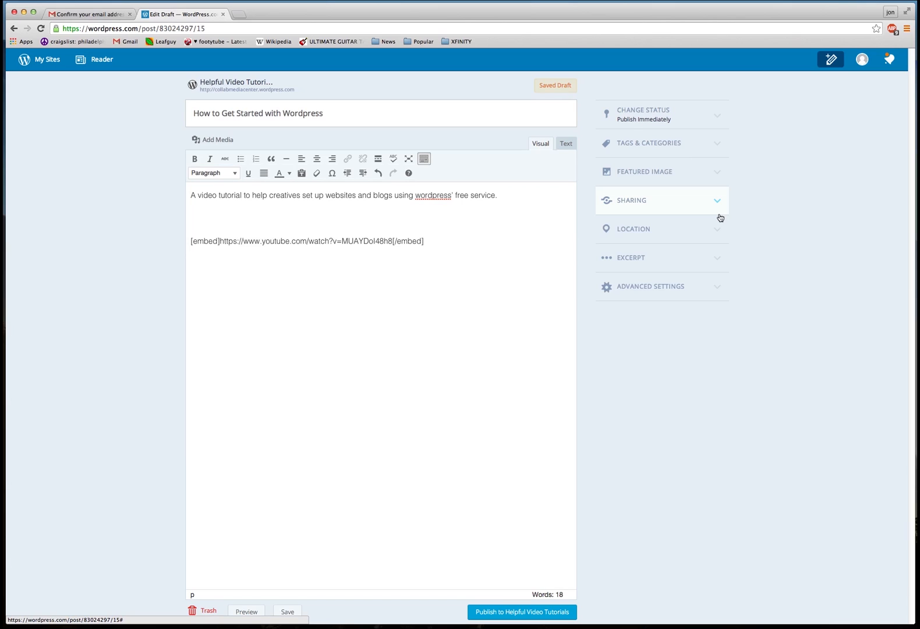
click(718, 260)
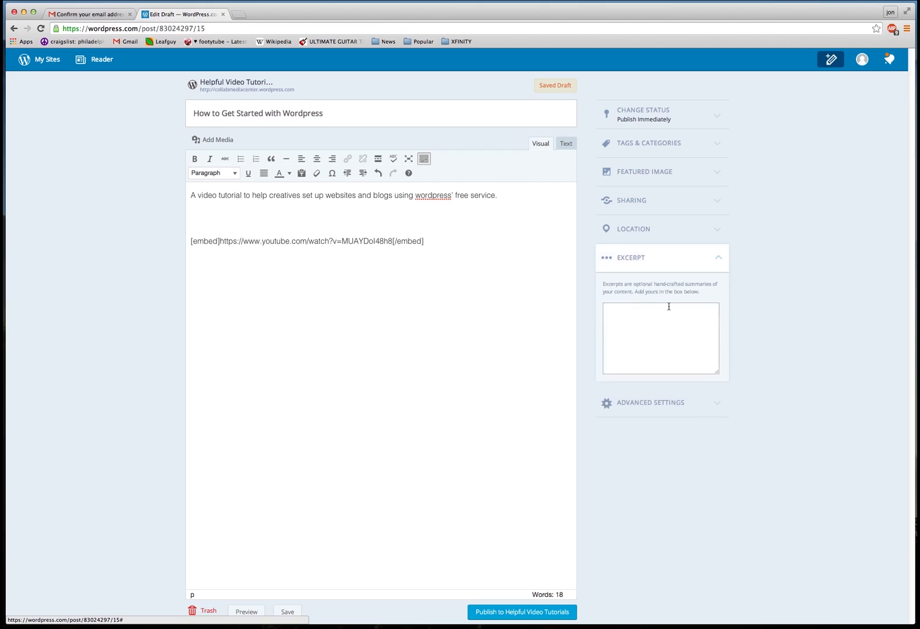
click(723, 262)
click(722, 262)
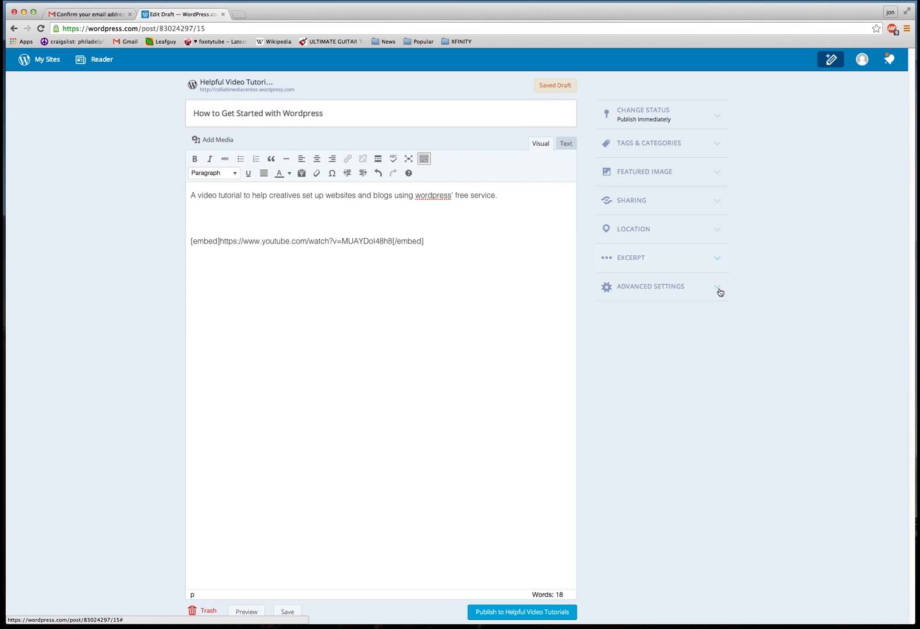
click(719, 289)
scroll(765, 303, down, 4)
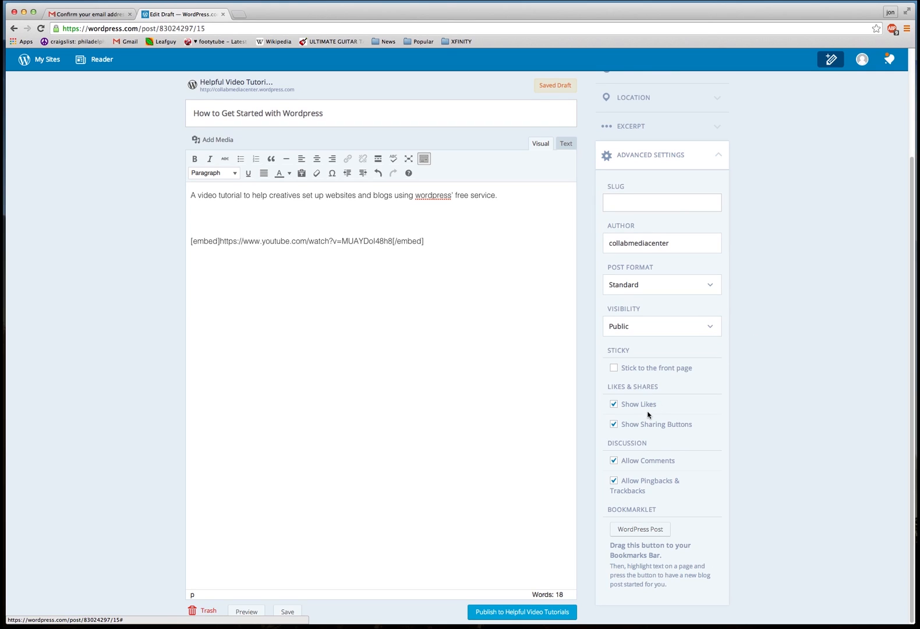
double_click(667, 244)
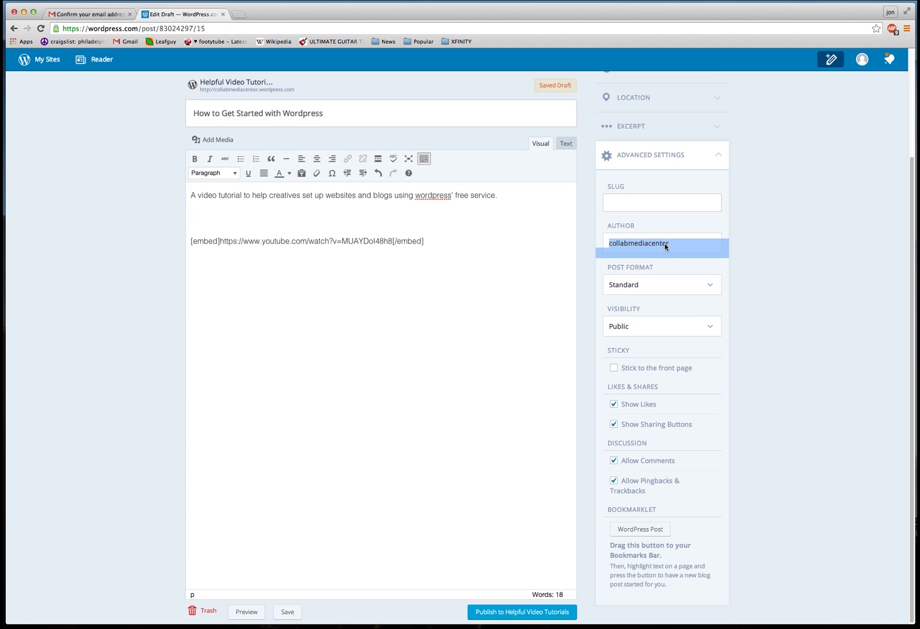
click(669, 244)
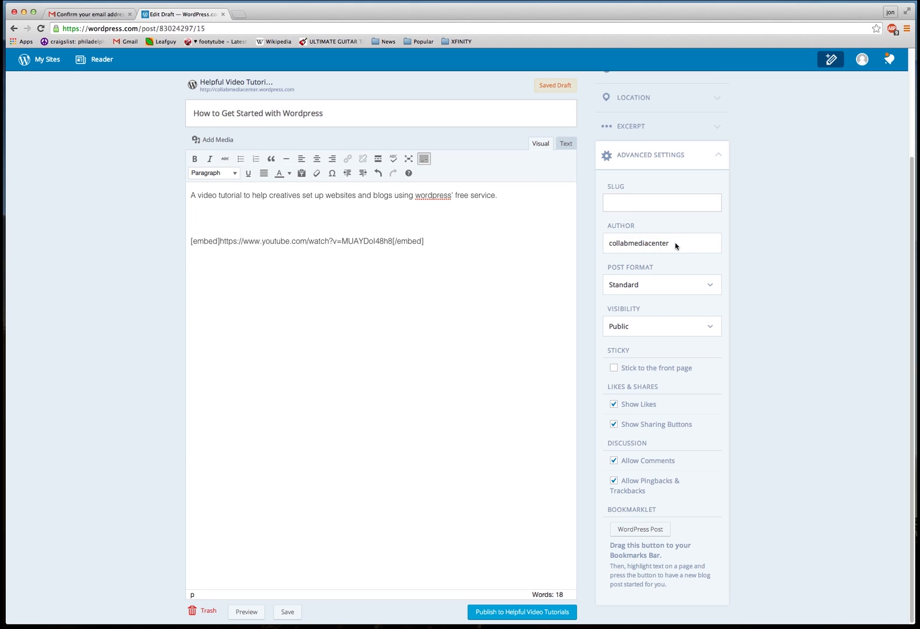
click(710, 160)
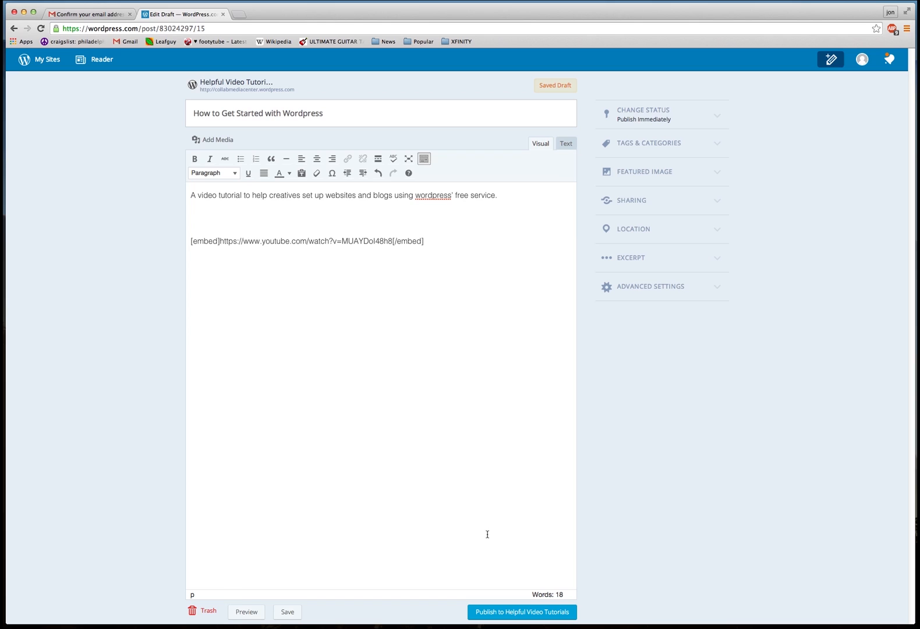
Step: Publish the post to Helpful Video Tutorials and look over the published post page
click(534, 613)
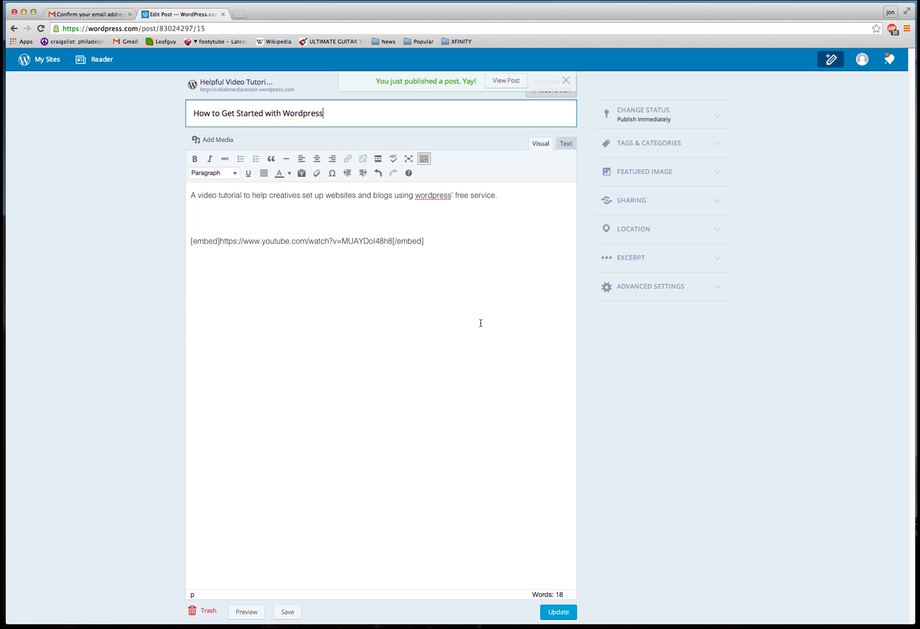
click(499, 83)
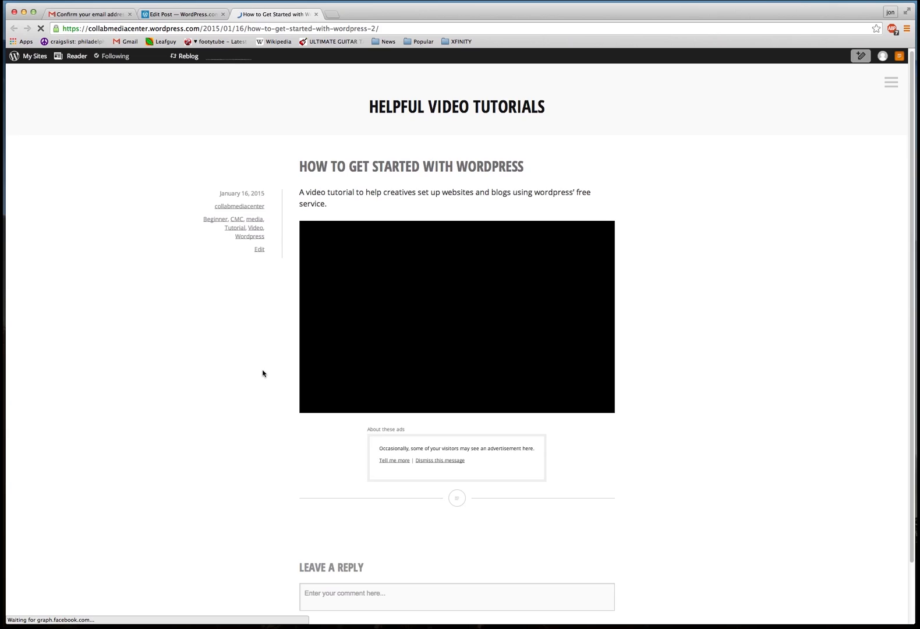
scroll(460, 140, down, 2)
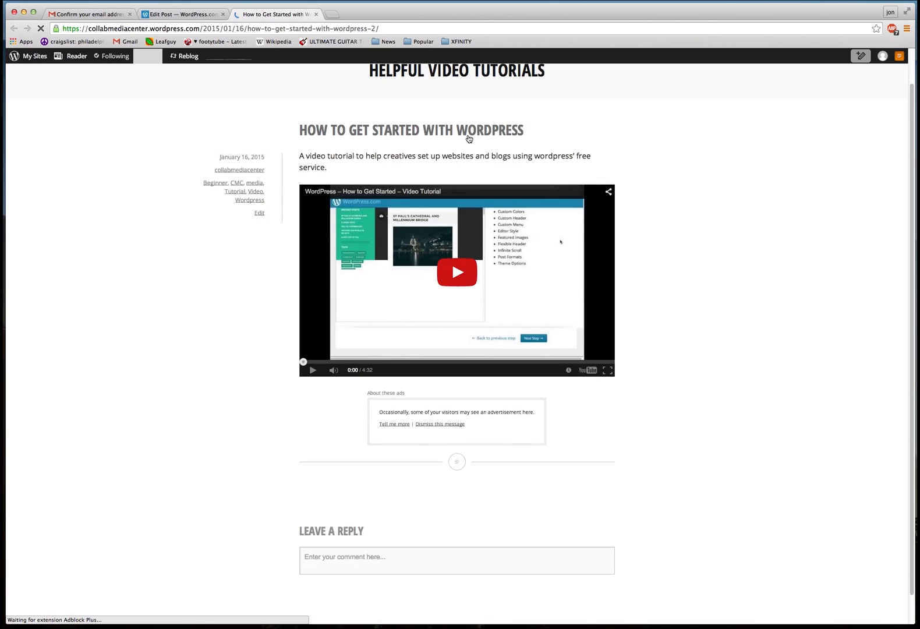
scroll(476, 148, up, 2)
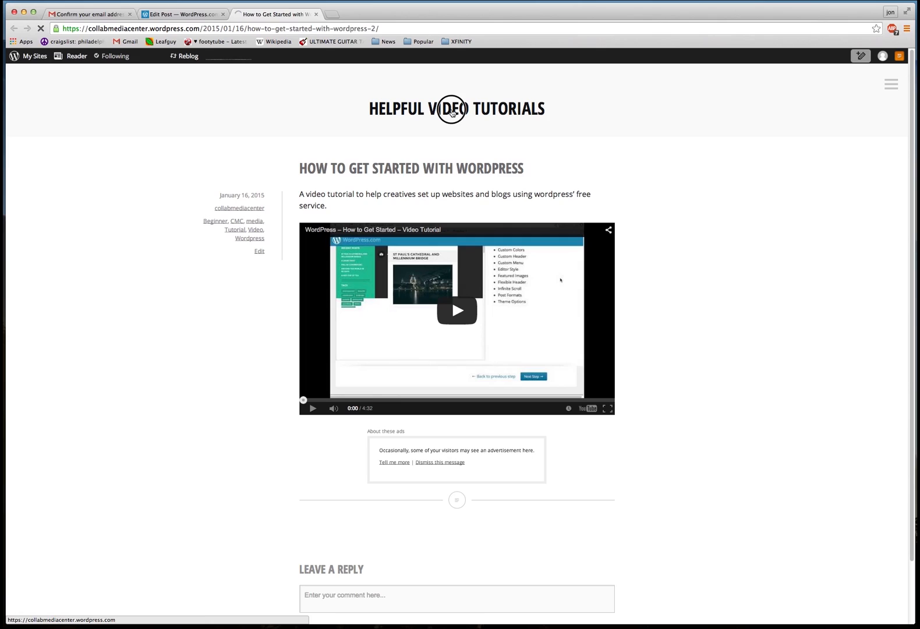
Step: Visit the blog's home page, reopen the published post from there, and select its web address
click(453, 111)
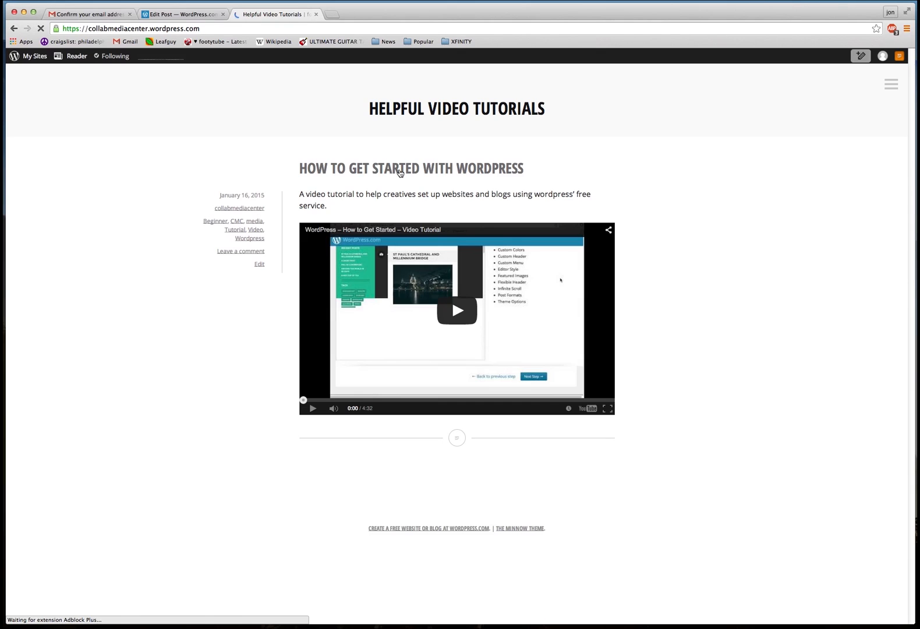
click(390, 170)
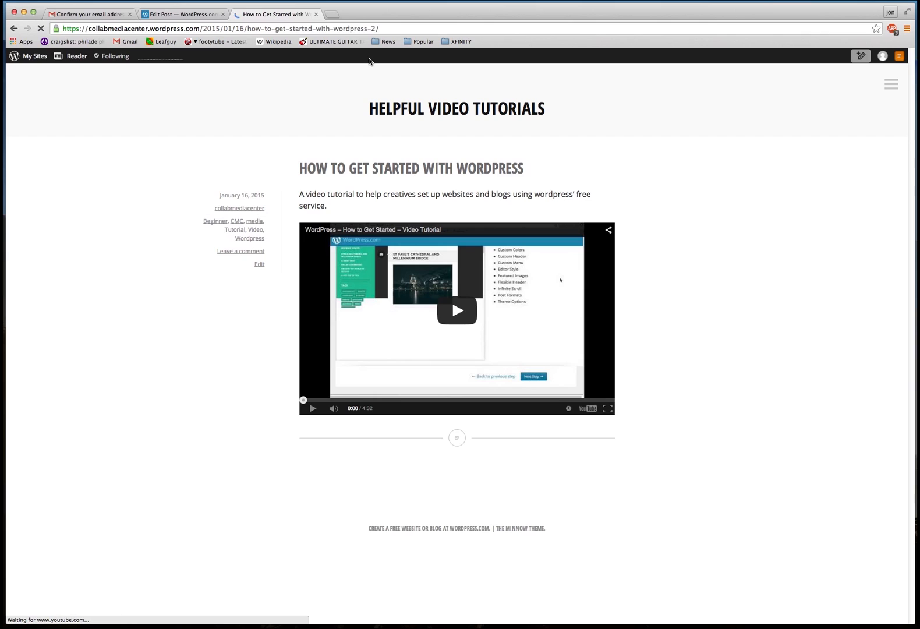
click(386, 28)
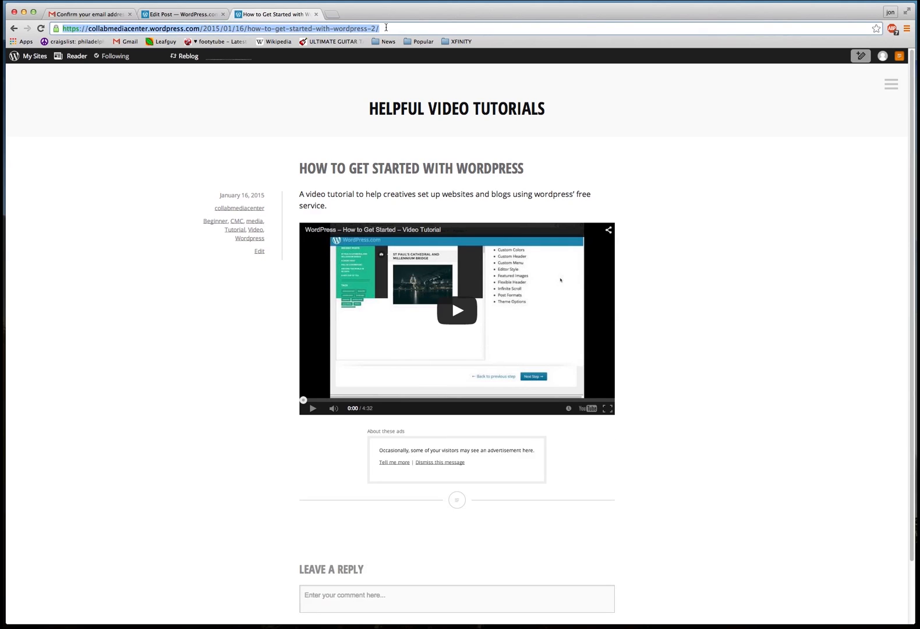